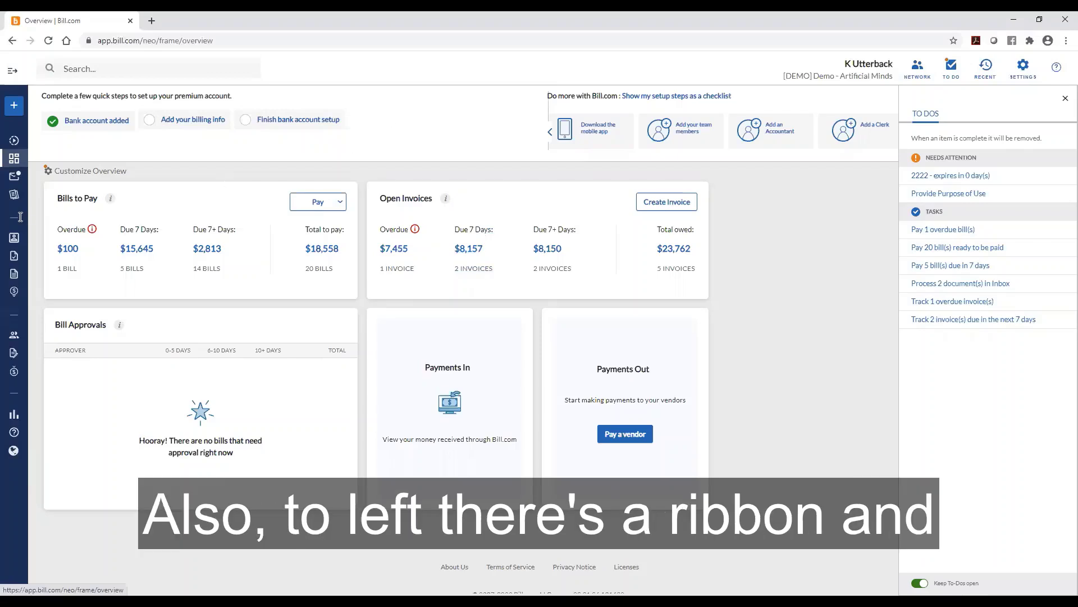
# Step: Expand the left navigation ribbon from the Overview dashboard to reach Inbox
pyautogui.moveTo(21, 219)
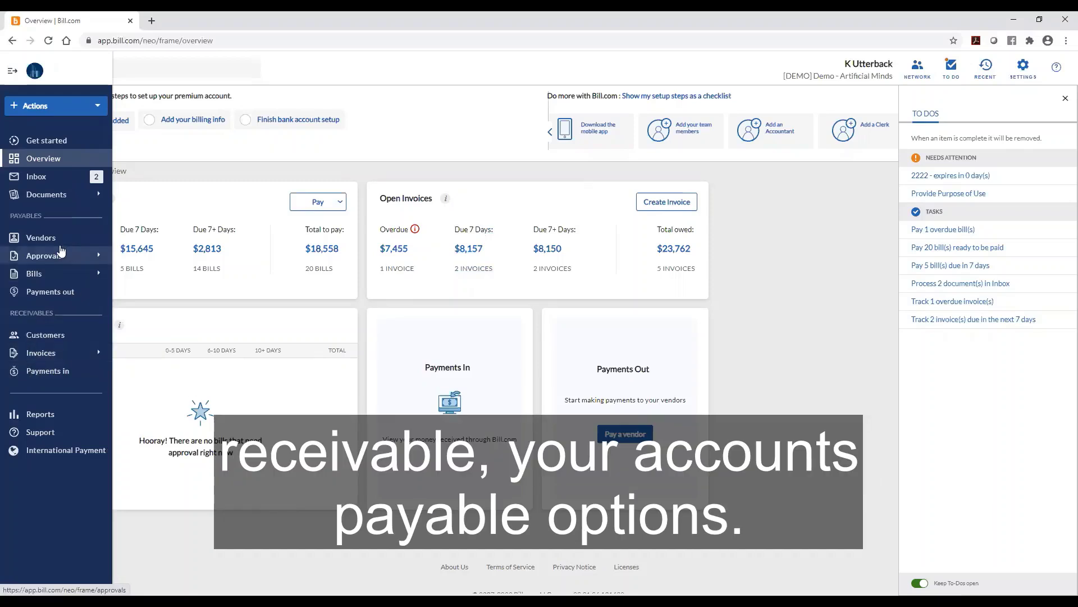
pyautogui.moveTo(52, 251)
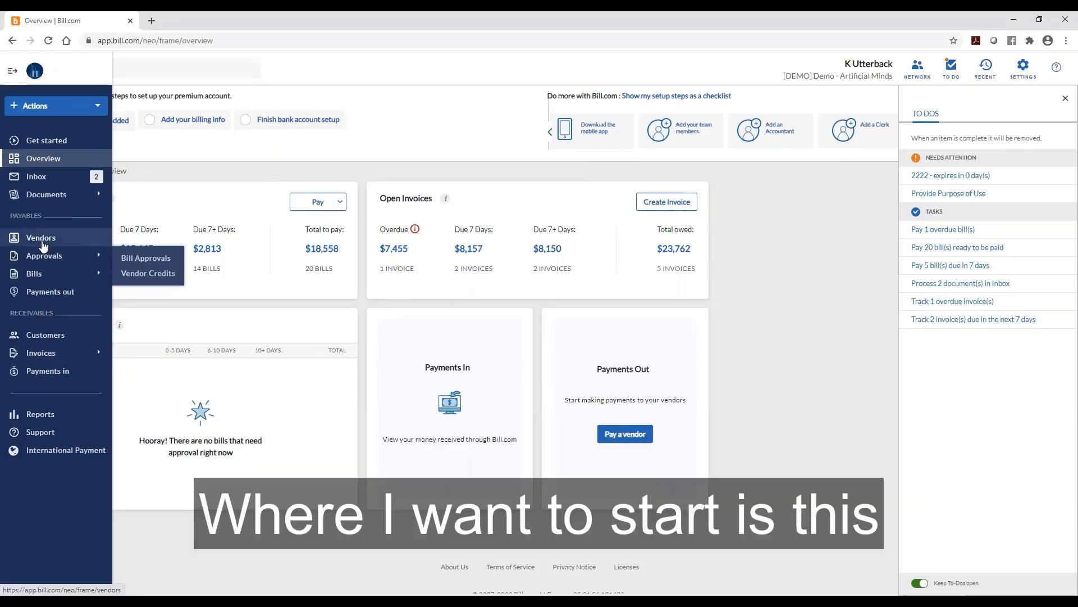
pyautogui.click(36, 177)
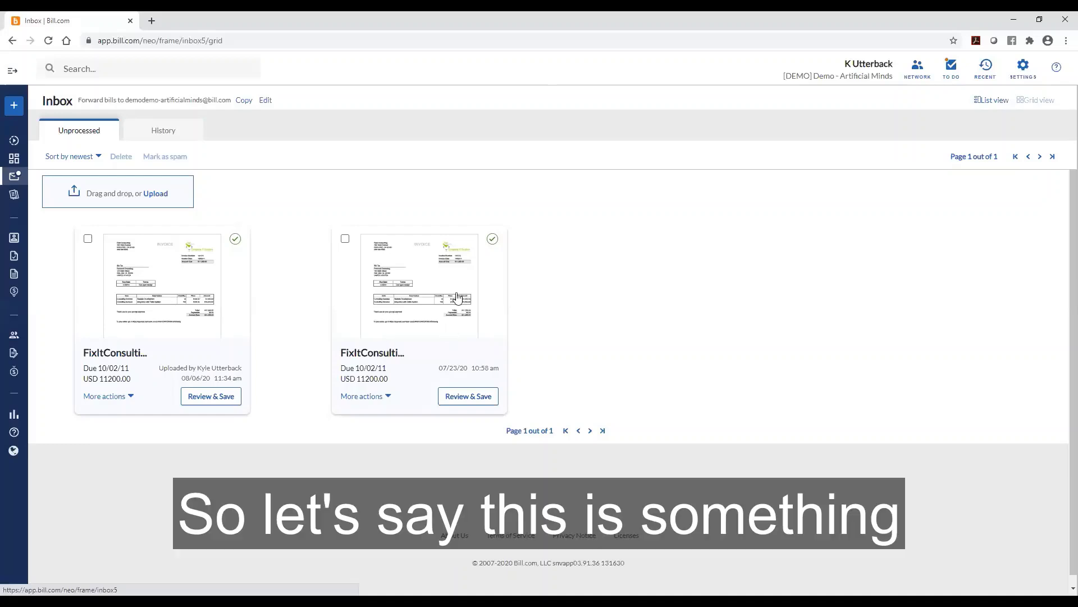
pyautogui.moveTo(452, 288)
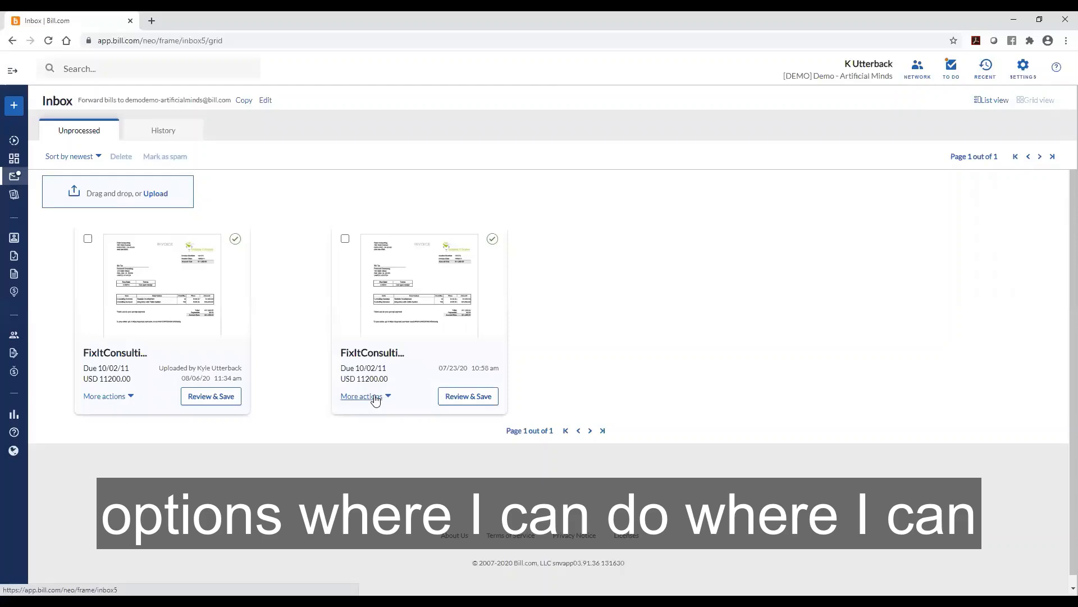
pyautogui.click(376, 398)
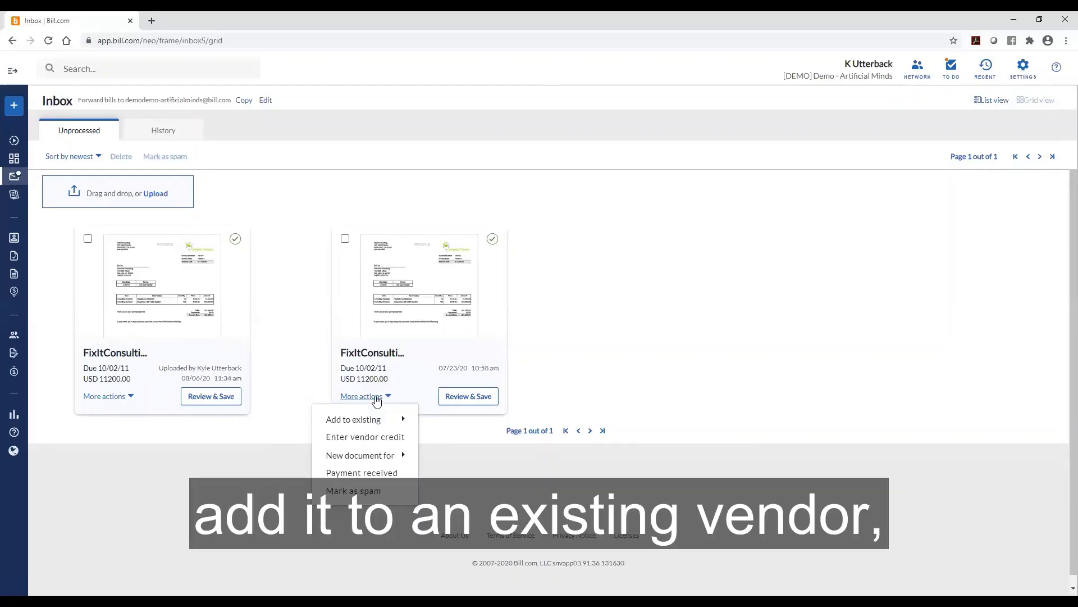
pyautogui.moveTo(368, 420)
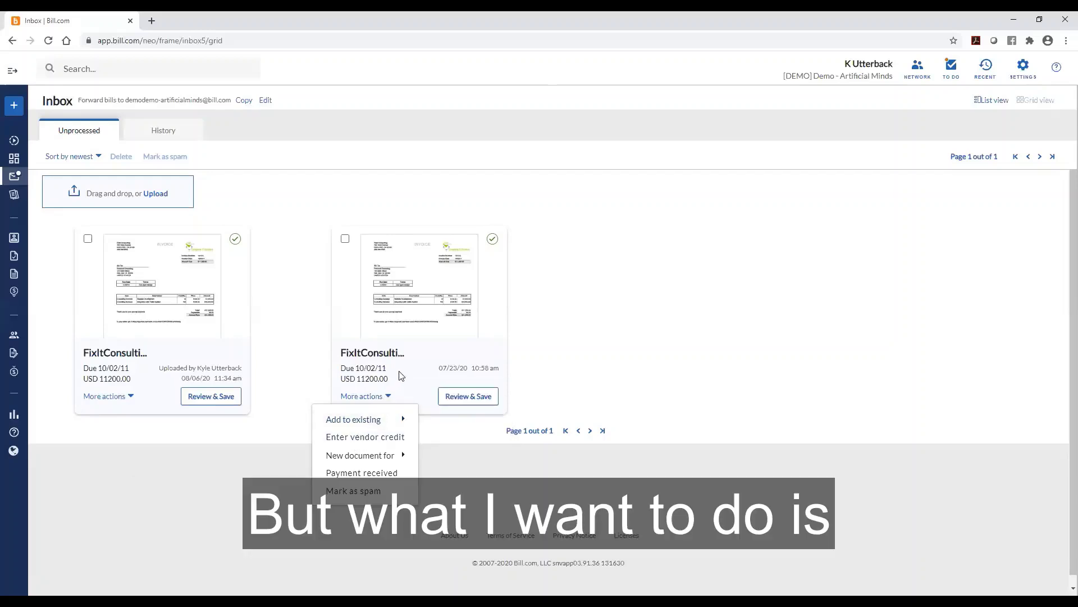
pyautogui.click(403, 356)
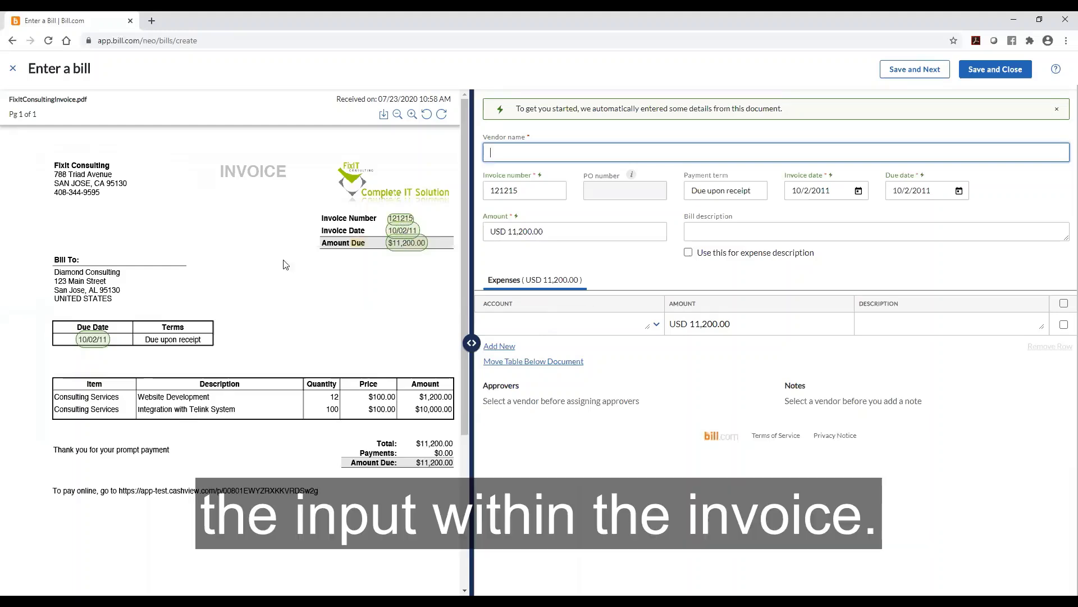
# Step: Set vendor FixIt Consulting and description 'Consulting services for website and integration' on the bill
pyautogui.click(539, 154)
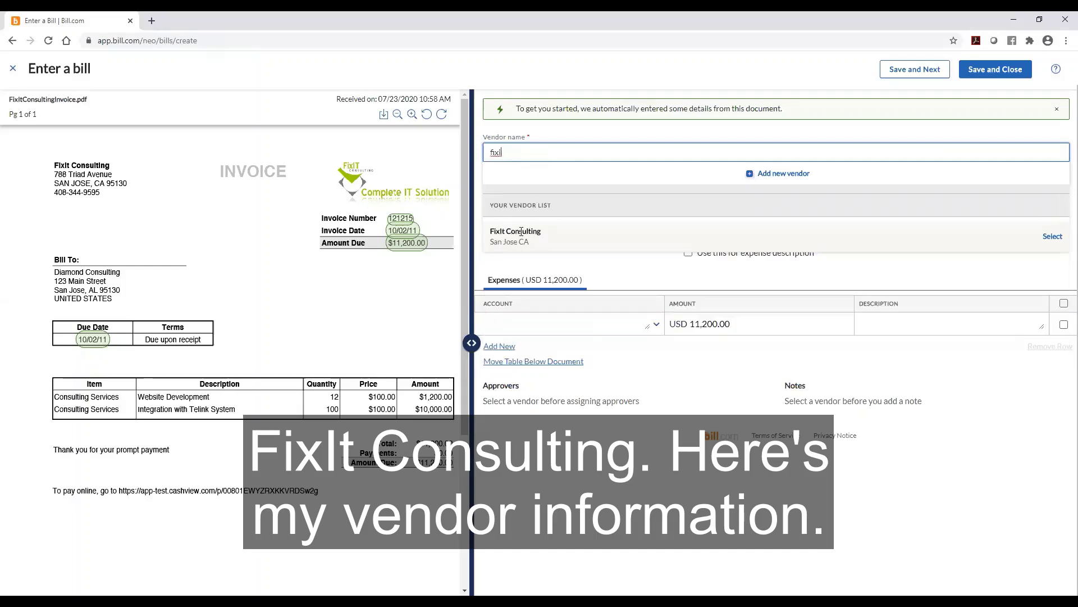
pyautogui.click(522, 231)
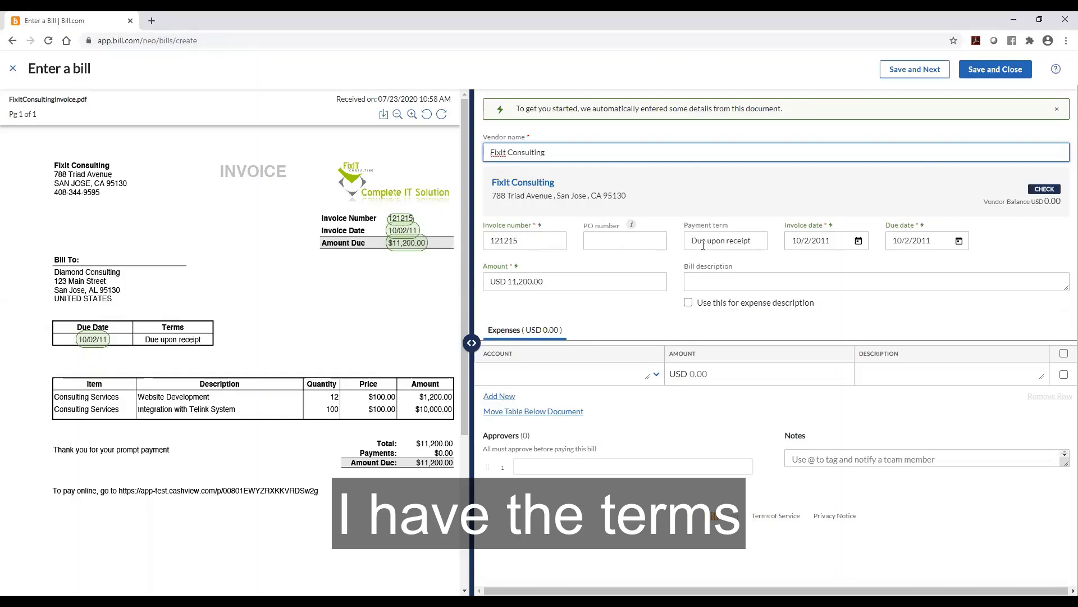
pyautogui.click(698, 282)
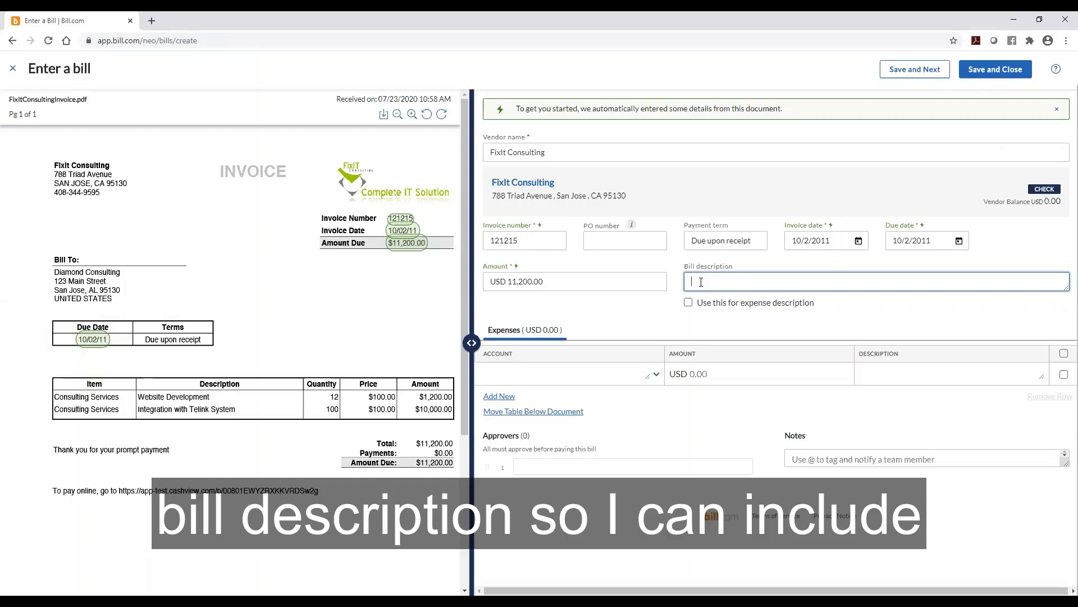
pyautogui.write('Consu')
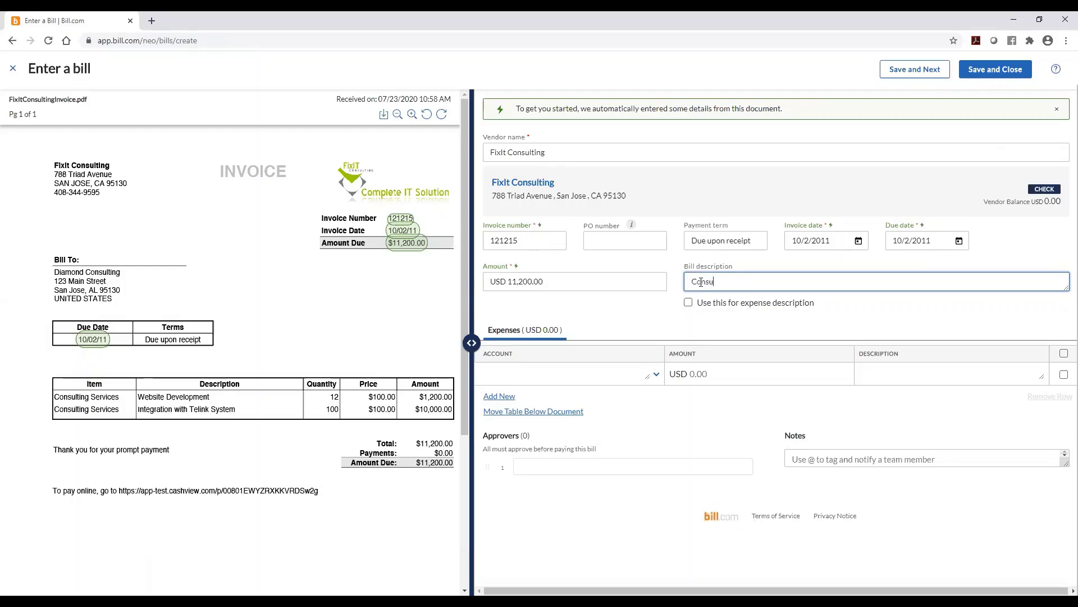
pyautogui.write('lting servic')
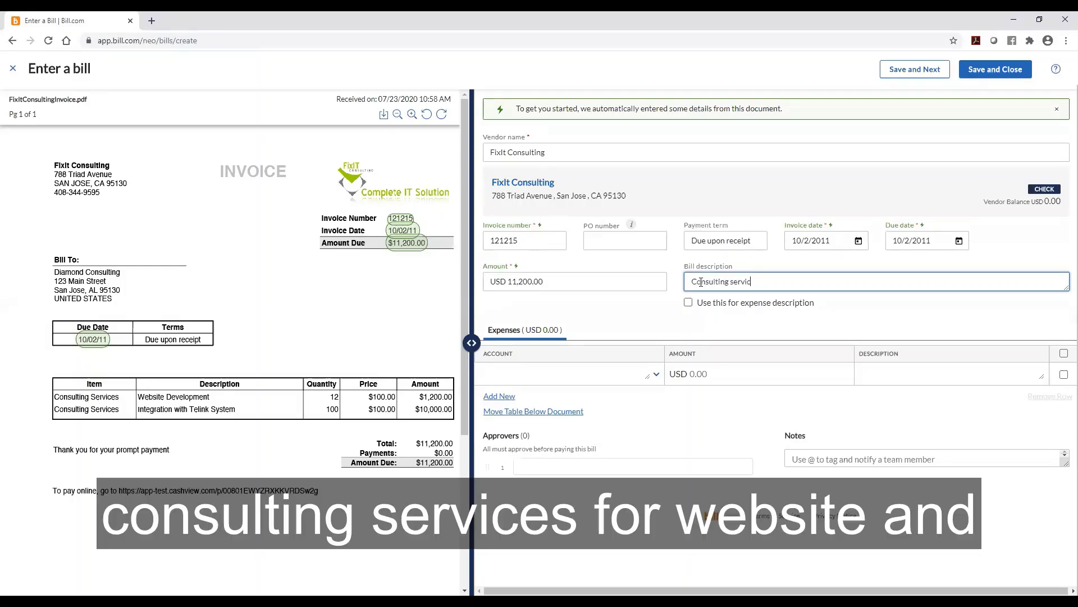
pyautogui.write('es for website and integration')
pyautogui.press('BackSpace')
pyautogui.press('BackSpace')
pyautogui.write('ration')
# Step: Set the first expense line to account Web Site Design for USD 1,200.00
pyautogui.click(549, 376)
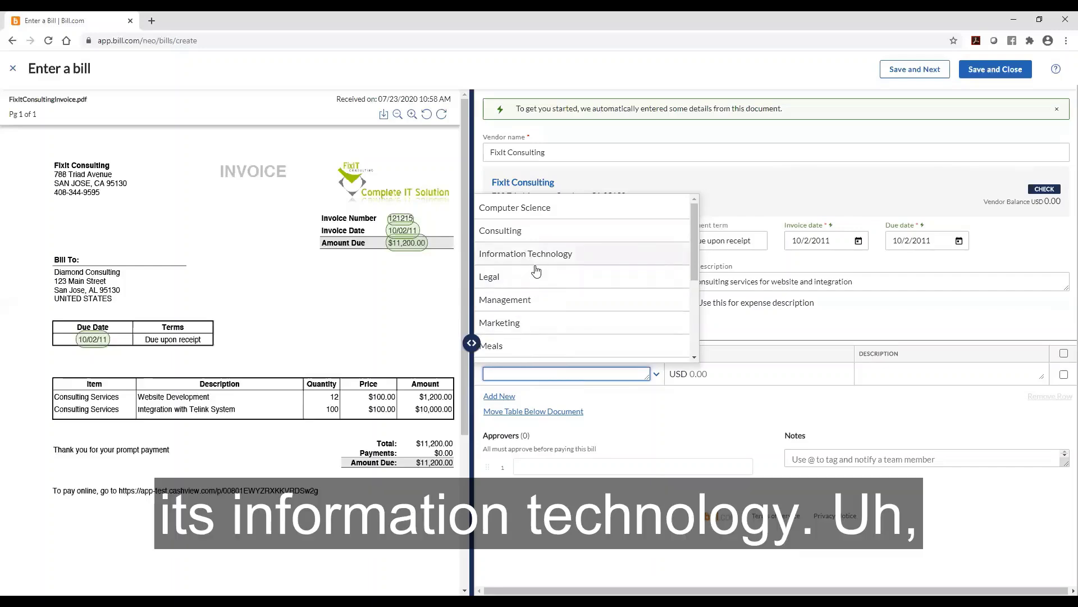
pyautogui.scroll(-2, 527, 259)
pyautogui.scroll(2, 526, 260)
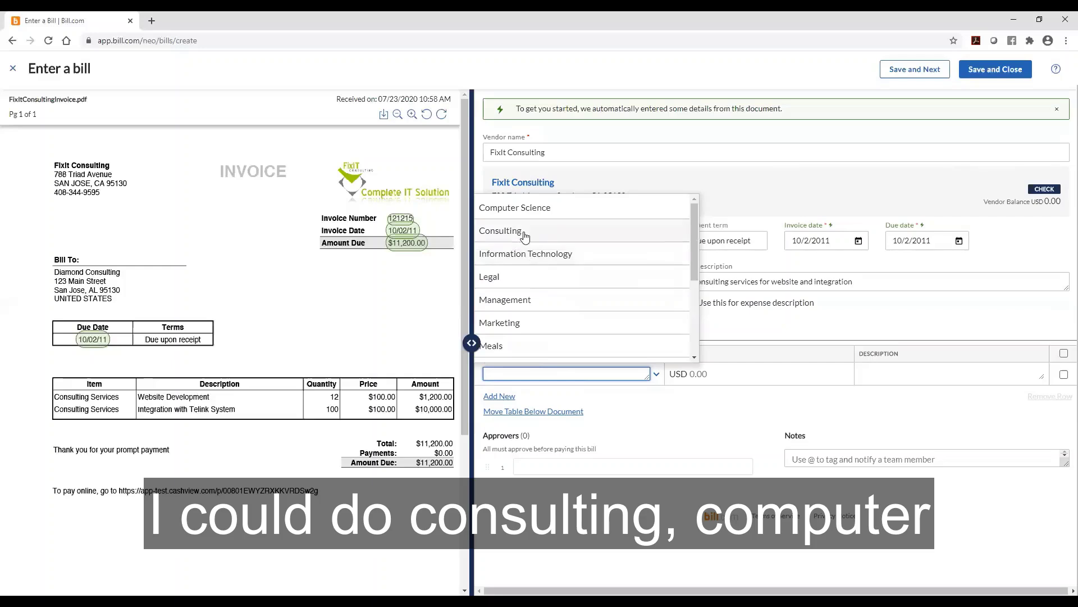
pyautogui.scroll(-1, 580, 284)
pyautogui.scroll(-3, 579, 283)
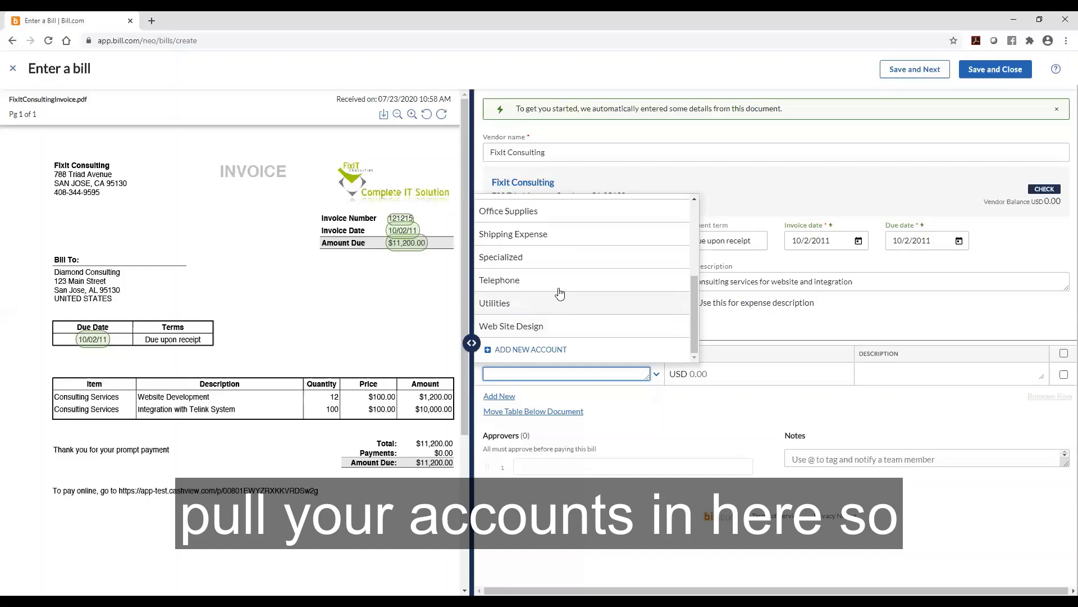
pyautogui.scroll(1, 558, 290)
pyautogui.scroll(2, 558, 290)
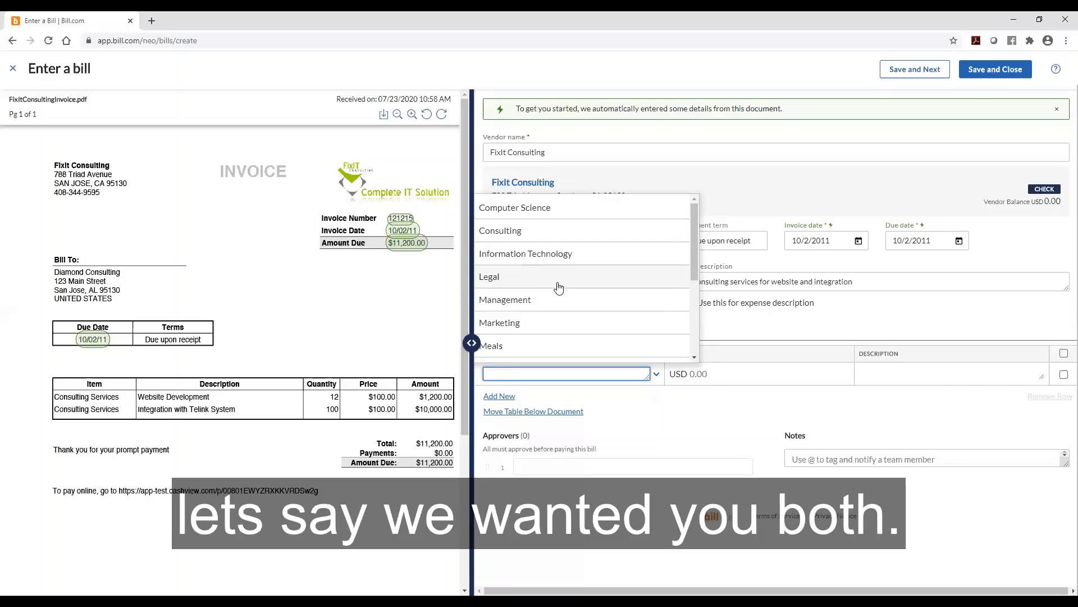
pyautogui.scroll(-5, 559, 288)
pyautogui.click(542, 323)
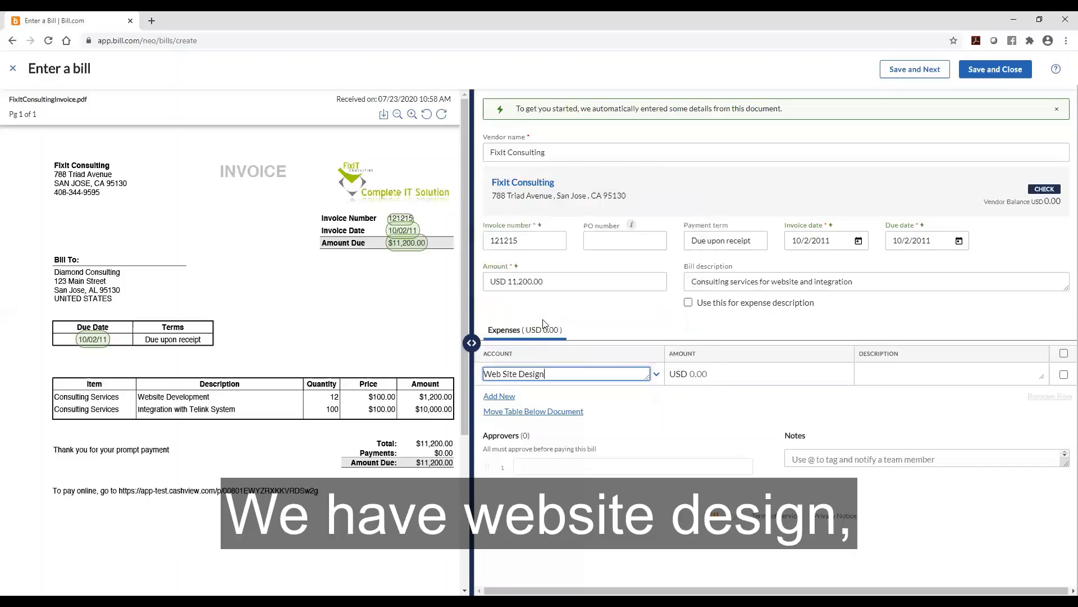
pyautogui.click(701, 377)
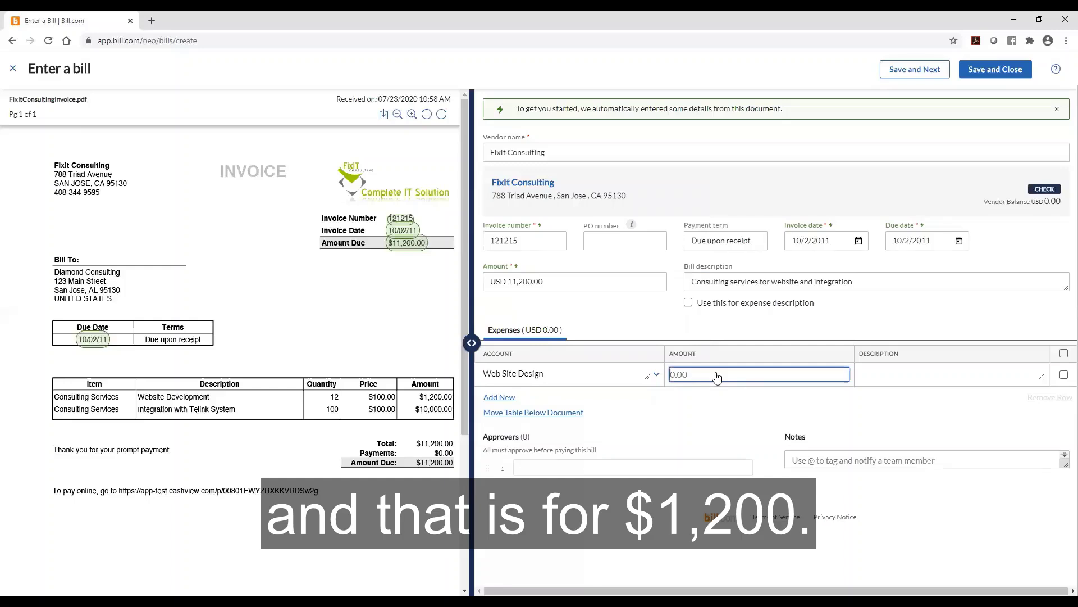
pyautogui.write('1200')
# Step: Add a second expense line, Consulting for USD 10,000.00, bringing the total to 11,200.00
pyautogui.click(511, 399)
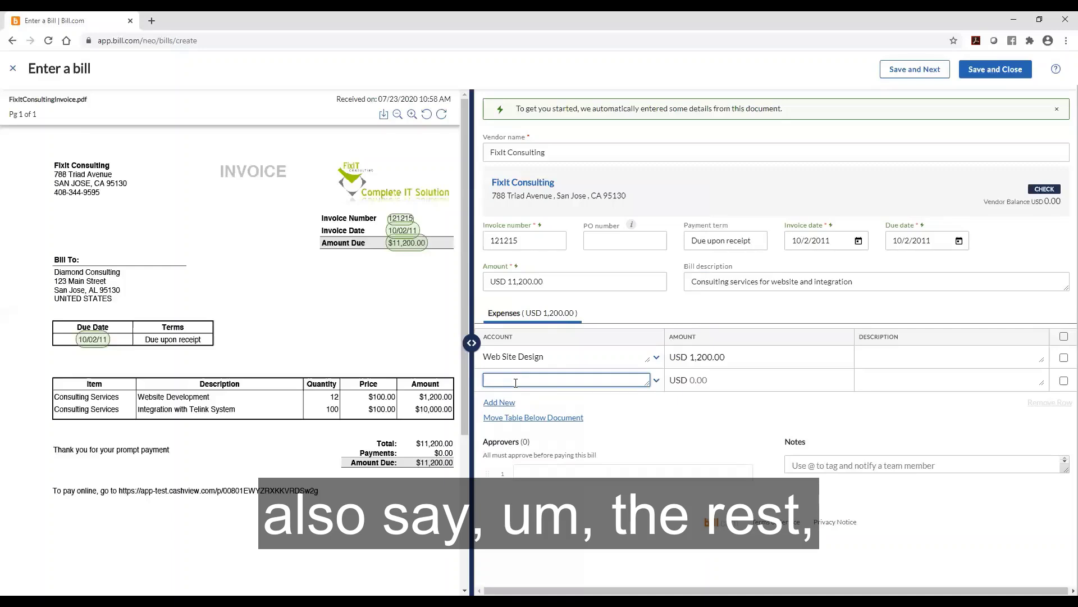
pyautogui.write('Cons')
pyautogui.click(509, 337)
pyautogui.press('Tab')
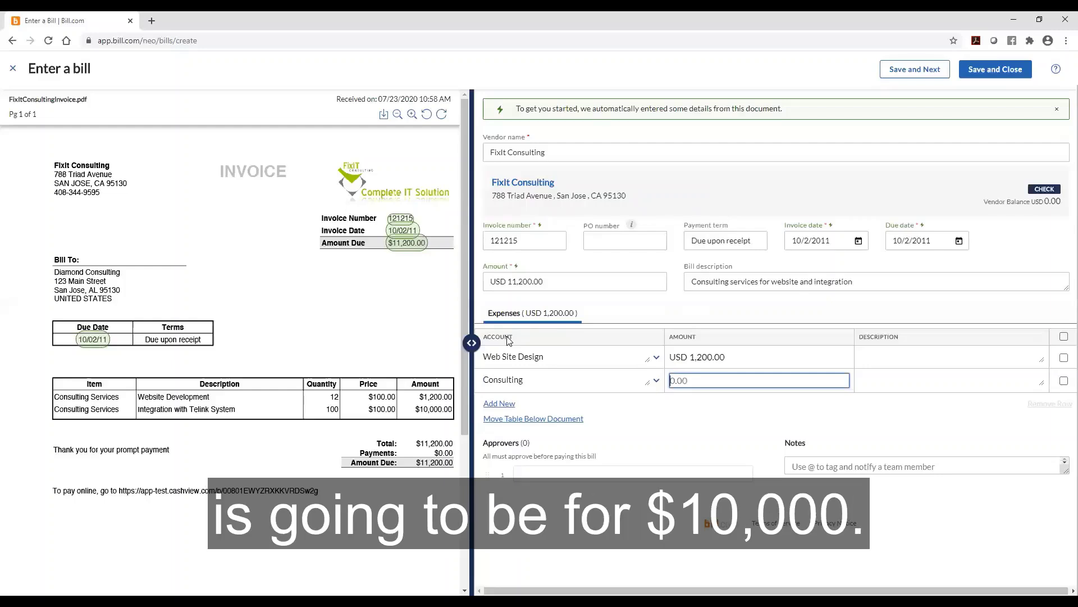
pyautogui.write('10000')
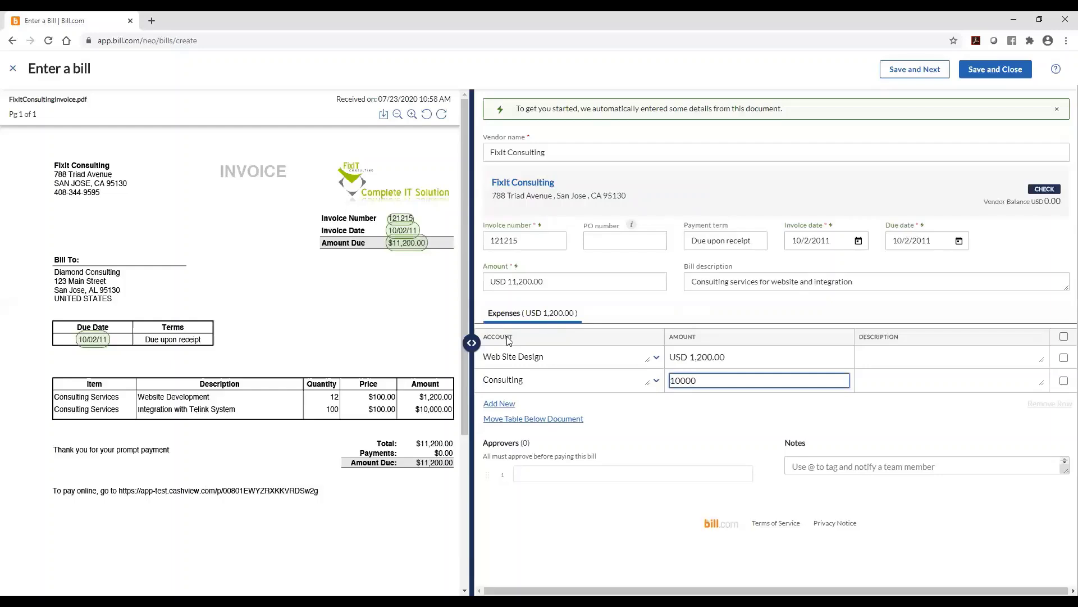
pyautogui.press('Tab')
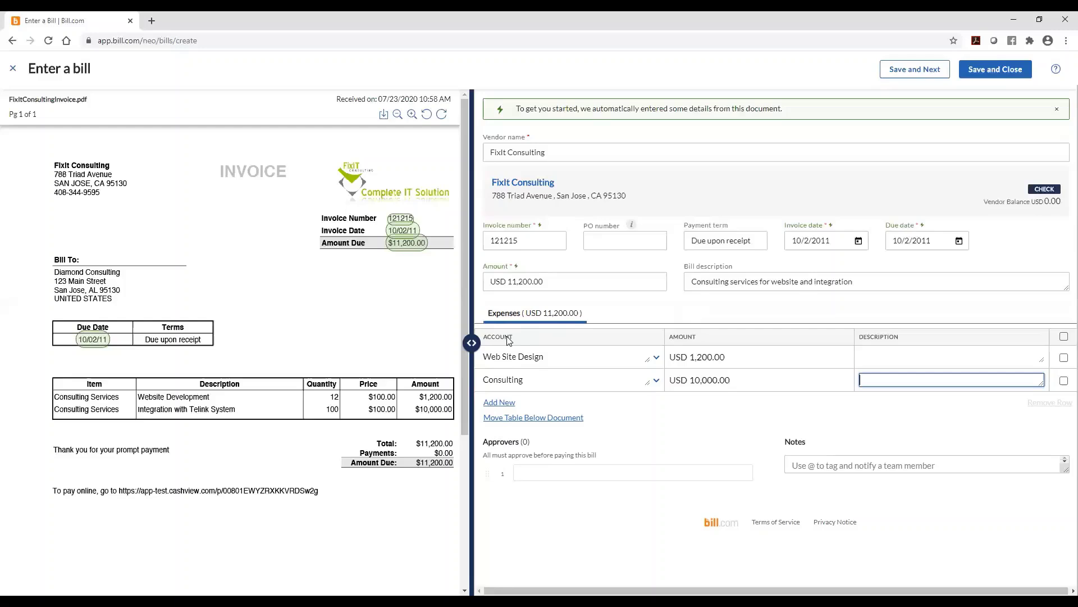
# Step: Choose the listed user as Approver 1 and save and close the bill
pyautogui.click(528, 472)
pyautogui.click(545, 516)
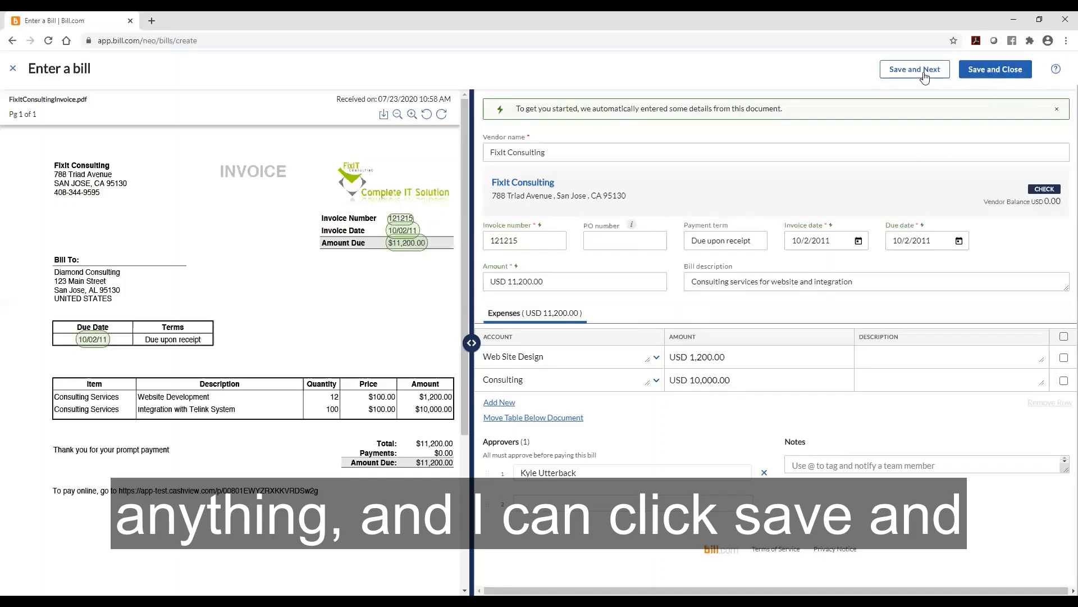
pyautogui.click(995, 70)
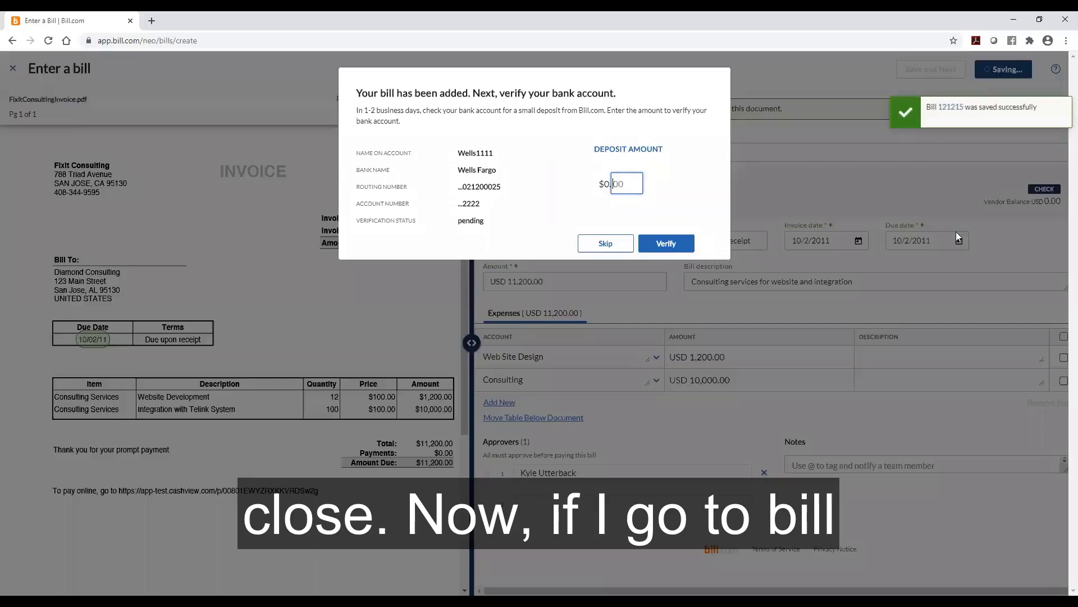
pyautogui.moveTo(22, 262)
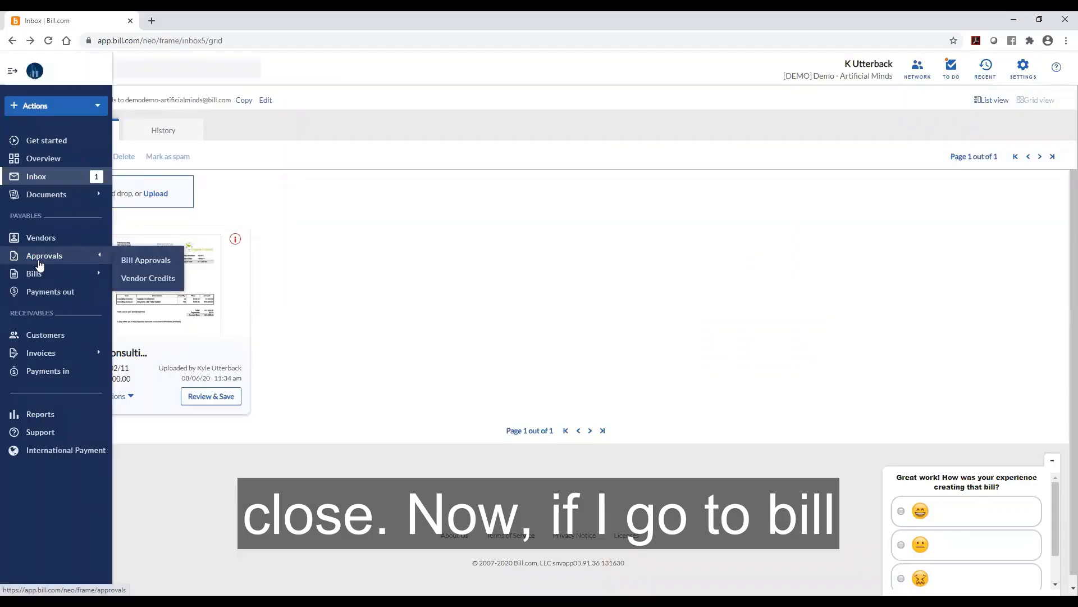
# Step: Approve FixIt Consulting bill 121215 from the Bill Approvals list
pyautogui.click(127, 265)
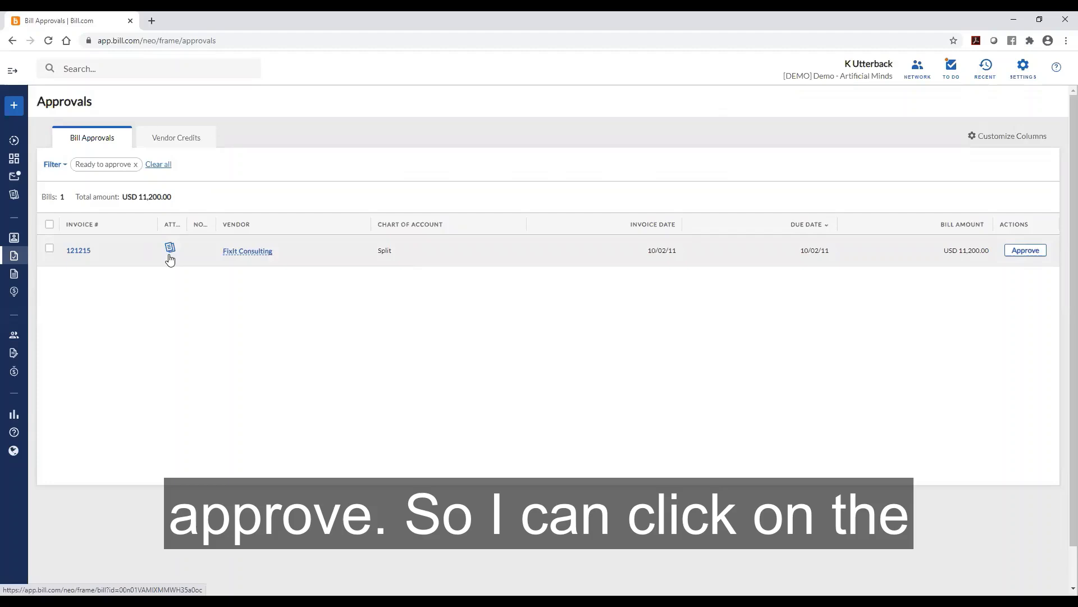
pyautogui.click(87, 256)
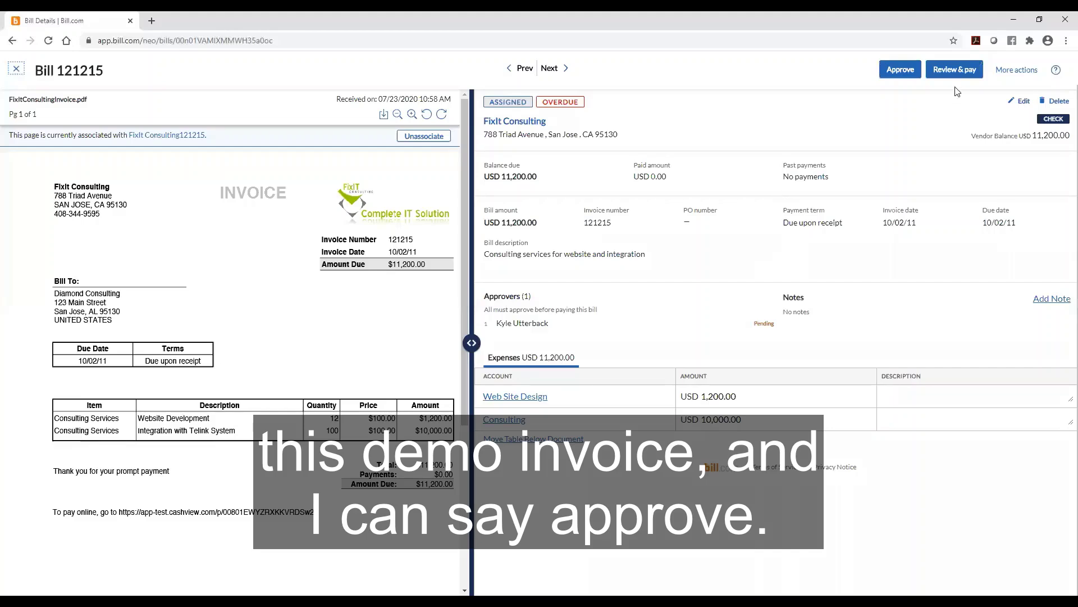
pyautogui.click(904, 76)
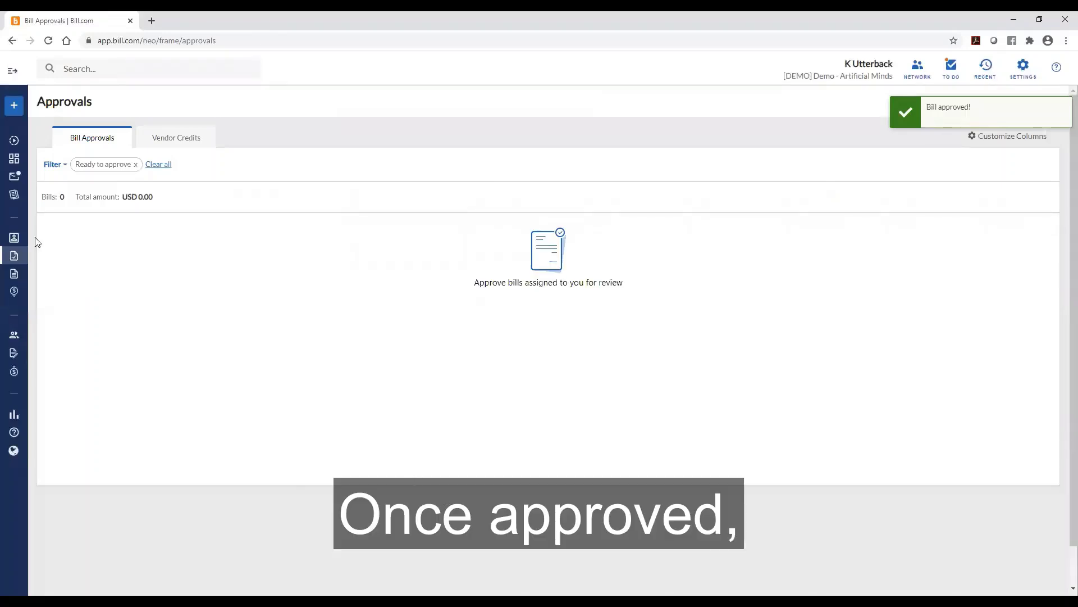
# Step: Select unpaid bill 121215, check its Pay From accounts, and go to Review & pay
pyautogui.moveTo(33, 247)
pyautogui.click(24, 275)
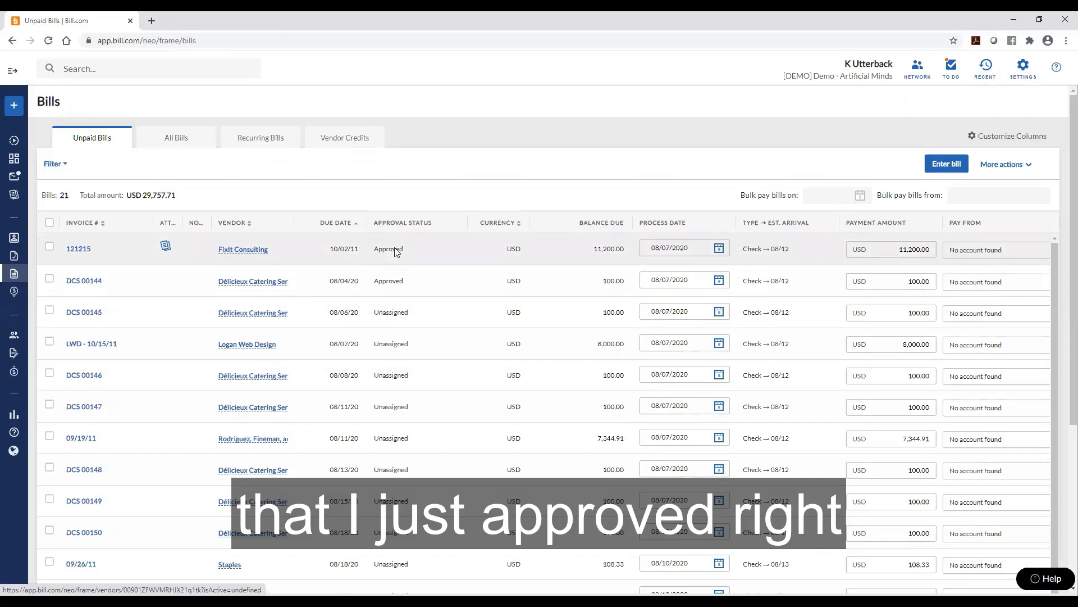
pyautogui.click(49, 247)
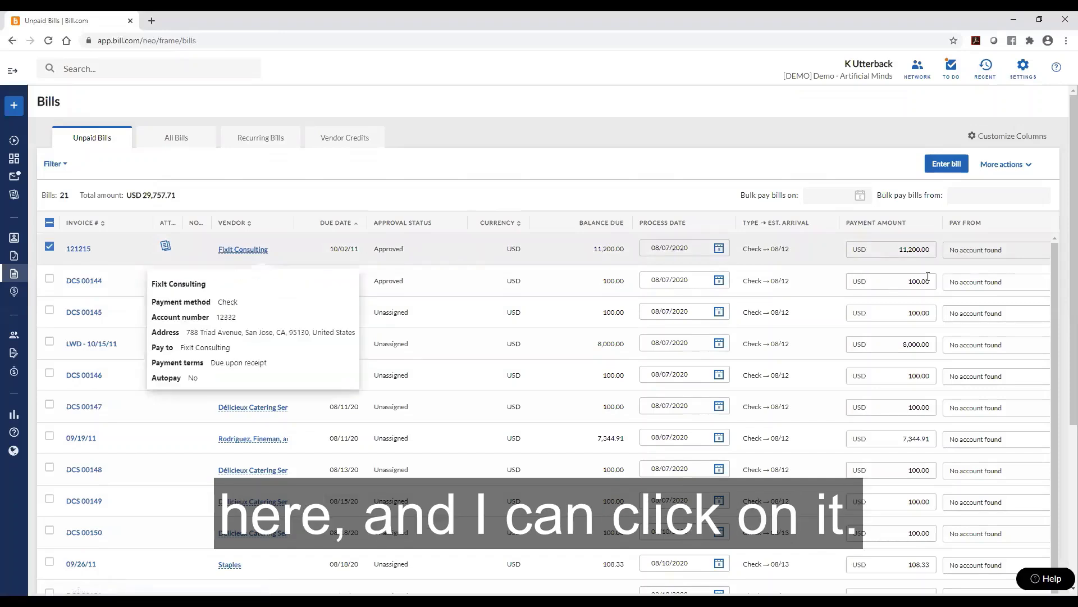
pyautogui.click(997, 250)
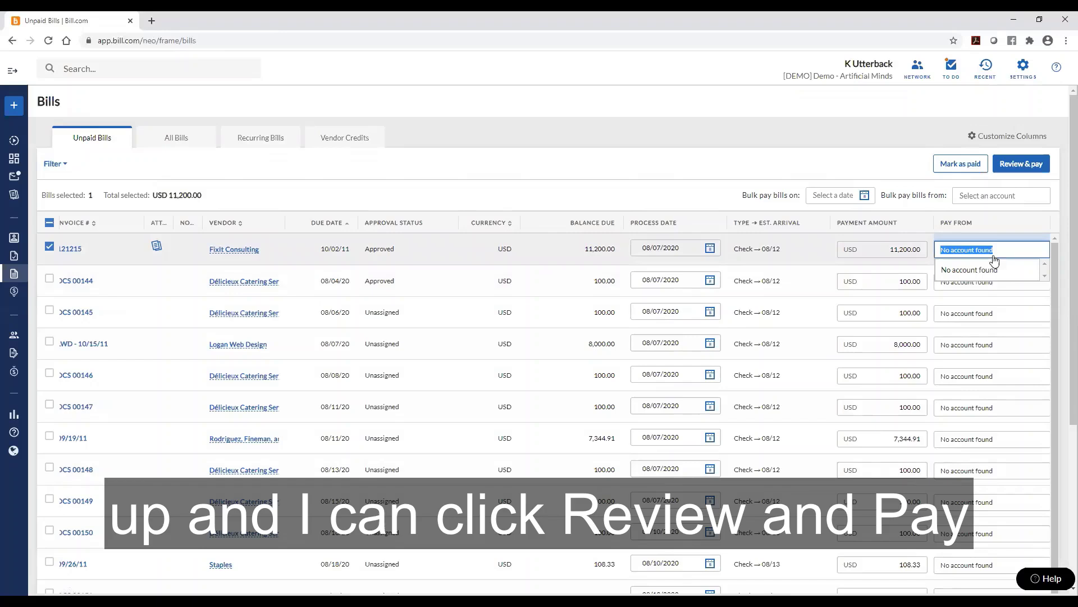
pyautogui.click(1023, 163)
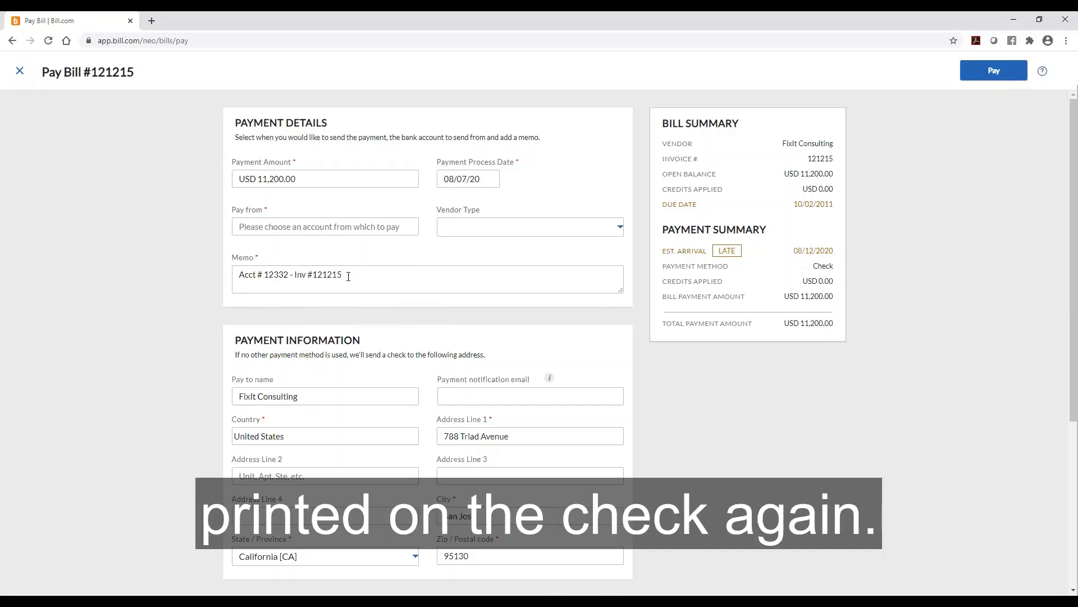
# Step: Set Vendor Type to Business on the bill 121215 payment after viewing the Pay from accounts
pyautogui.click(331, 228)
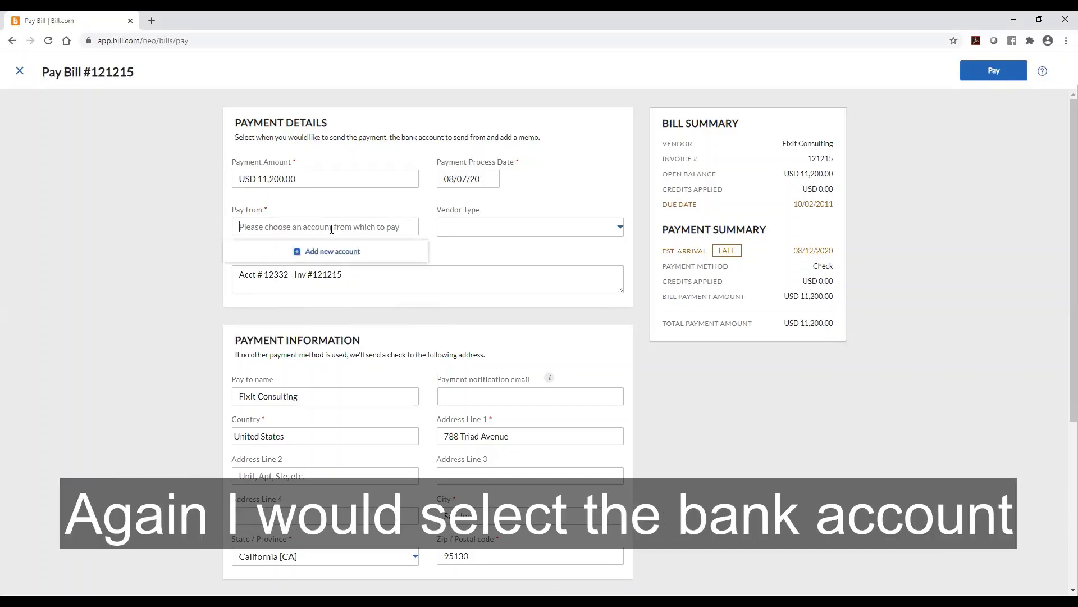
pyautogui.click(142, 273)
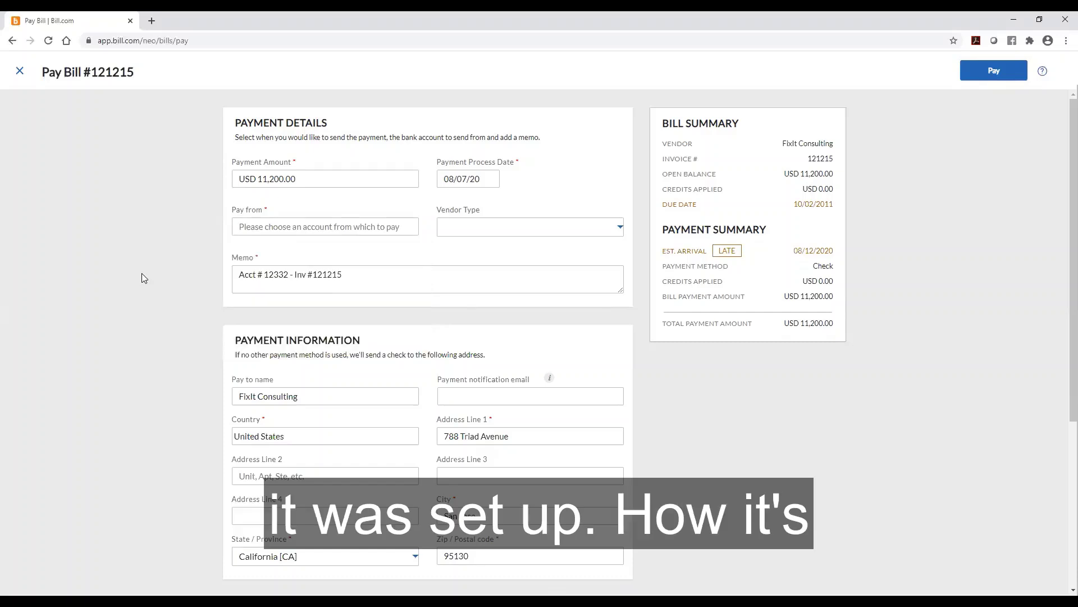
pyautogui.click(609, 230)
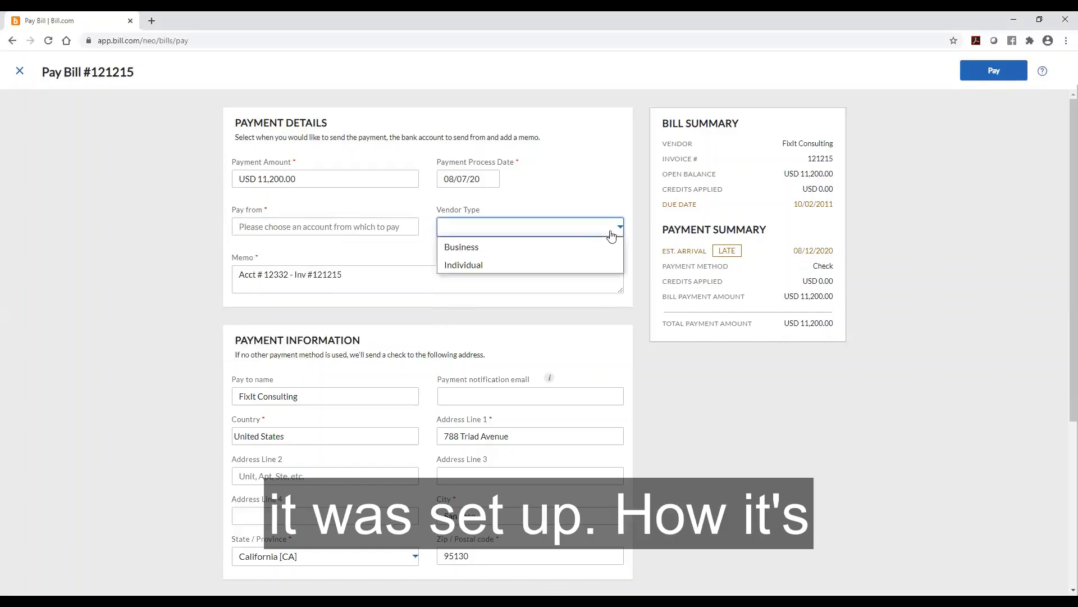
pyautogui.click(490, 250)
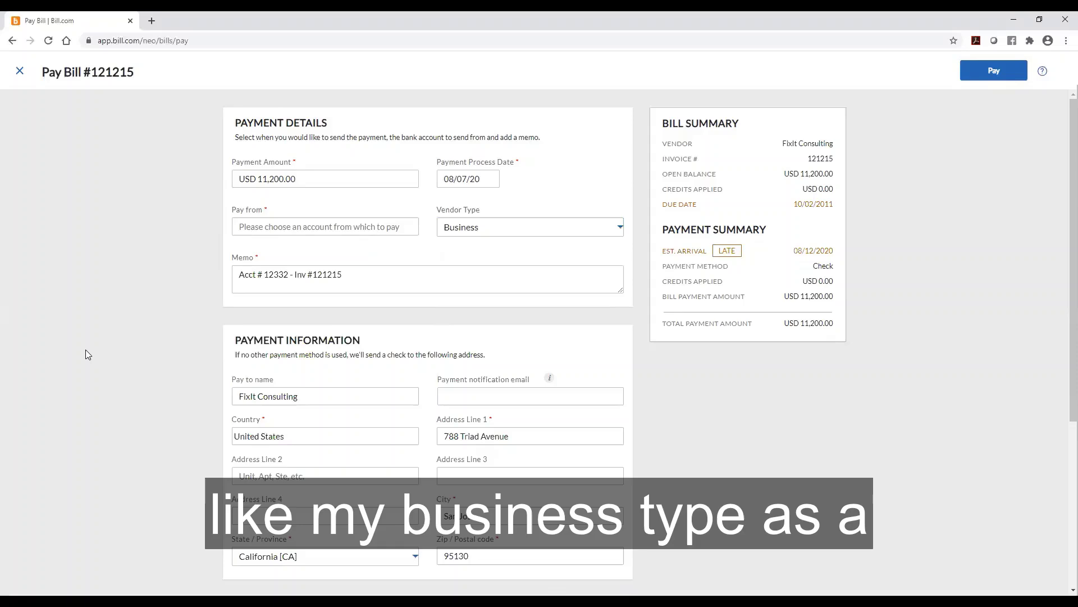
pyautogui.scroll(-3, 87, 353)
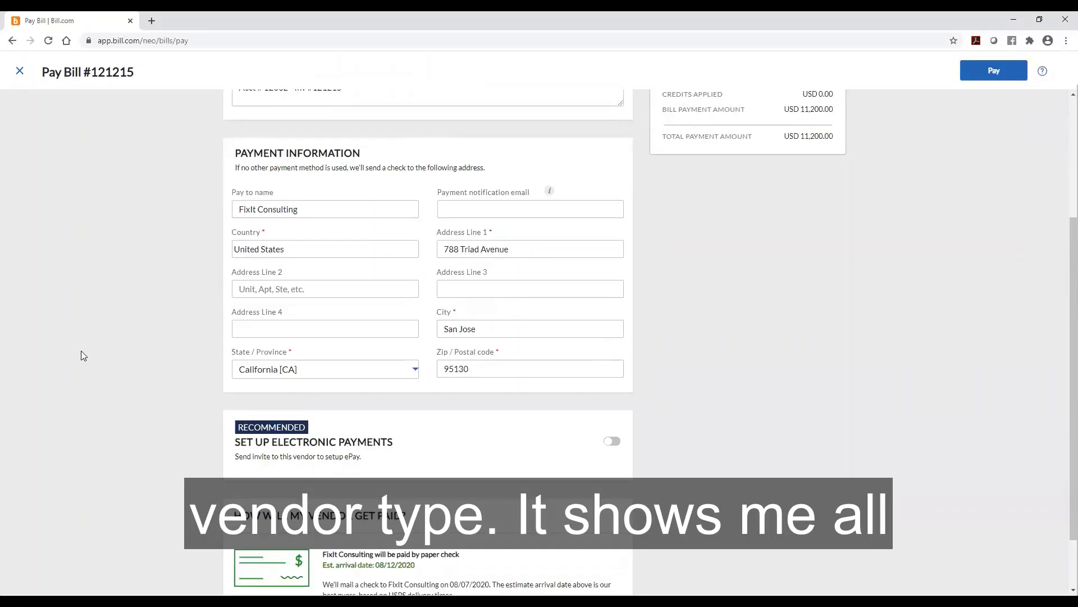
pyautogui.scroll(-1, 68, 333)
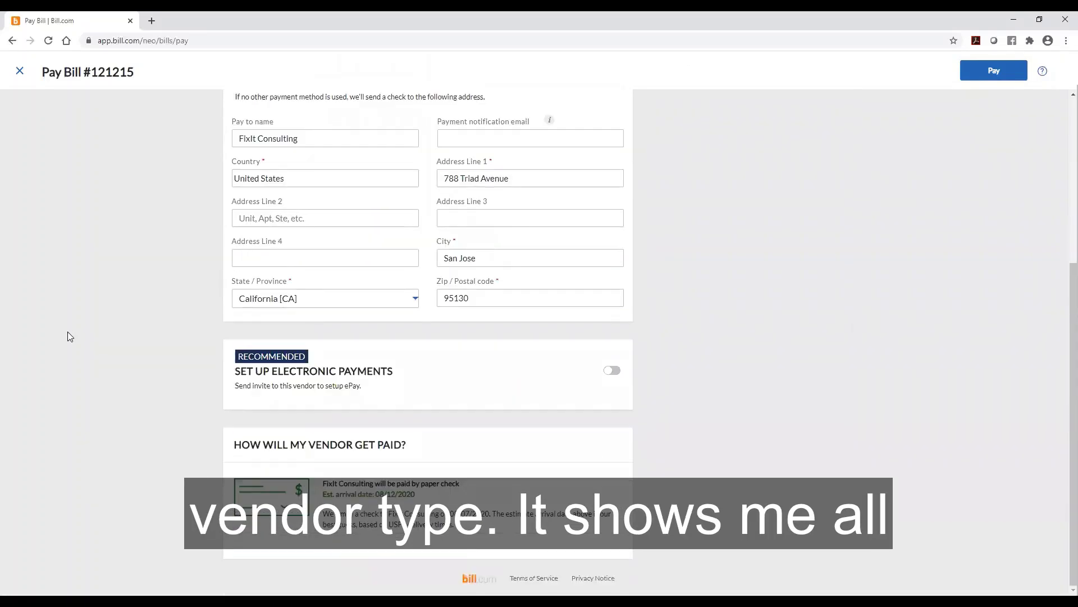
pyautogui.scroll(5, 68, 333)
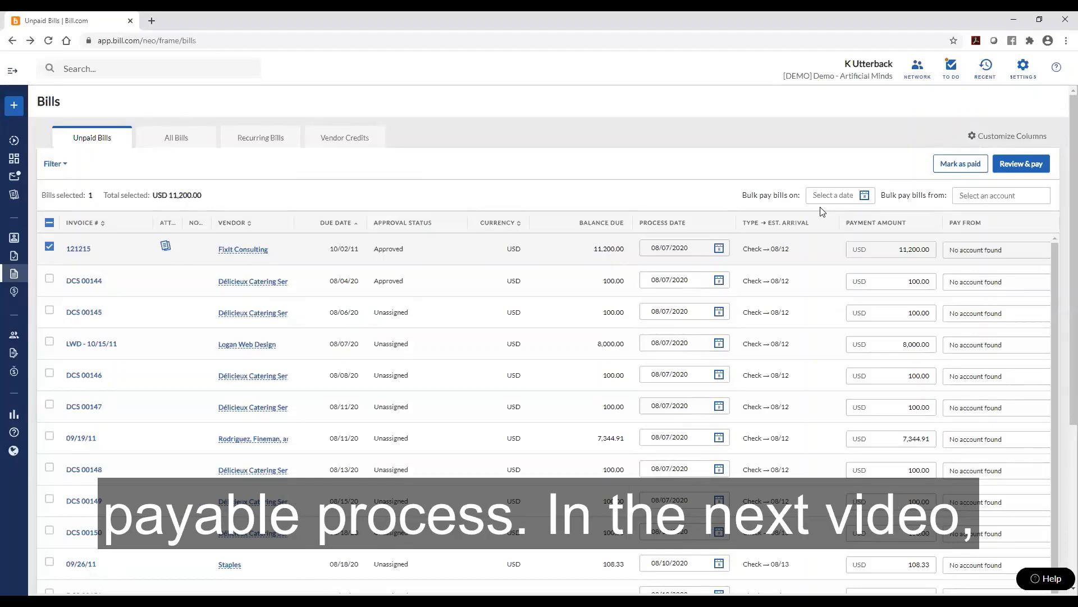
# Step: Close the Pay Bill page unsent, back to Unpaid Bills with 121215 still due
pyautogui.moveTo(20, 352)
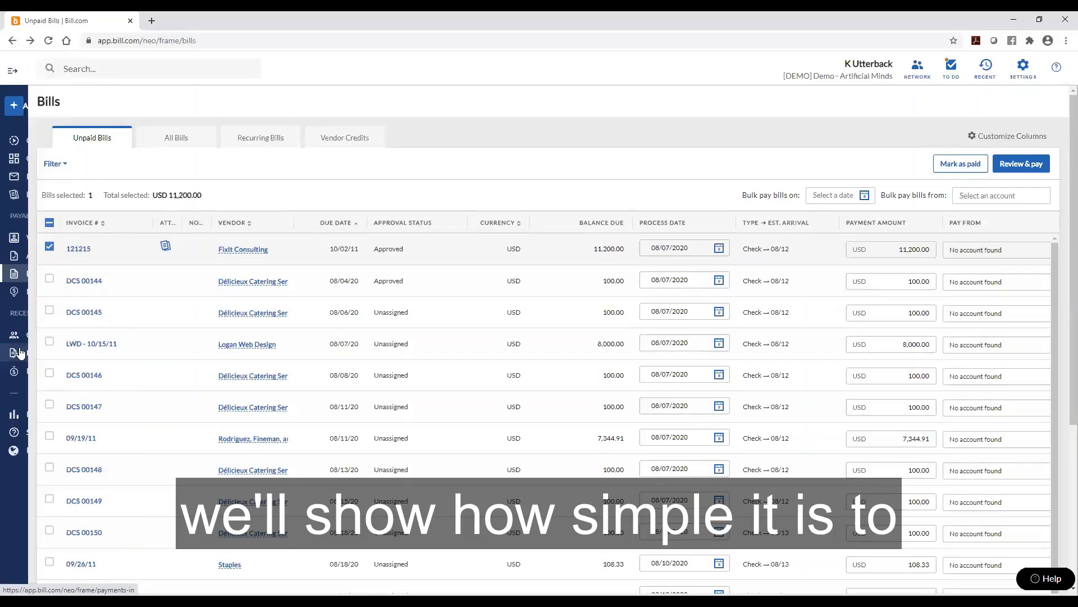